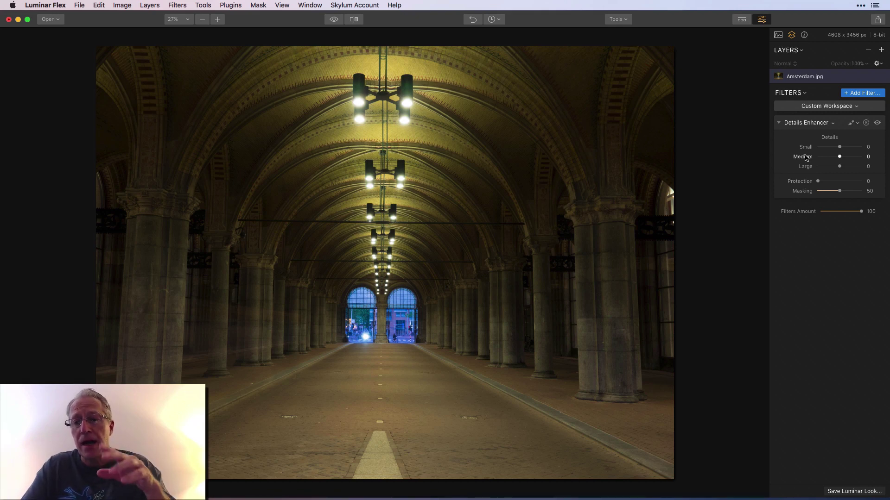
Try Small detail at -100 and 100 on the arcade, compare with the effect off, then reset it to 0
{"action": "left_click", "coordinate": [862, 93]}
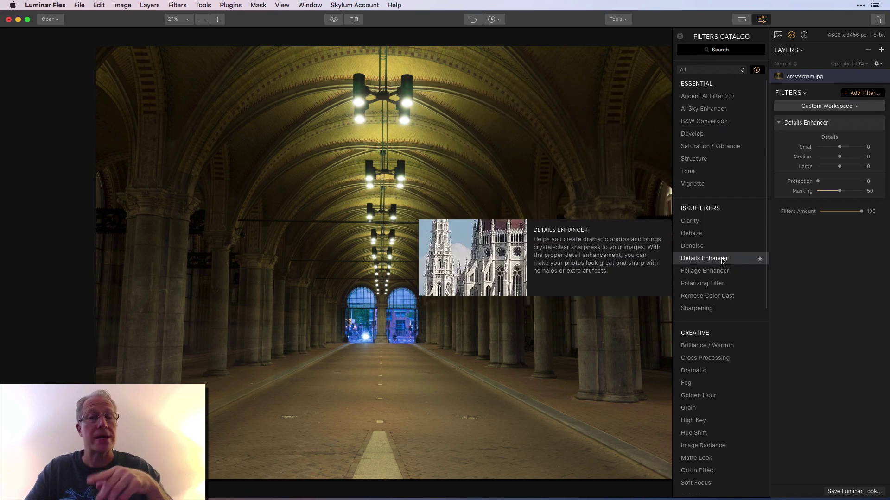
{"action": "left_click", "coordinate": [679, 36]}
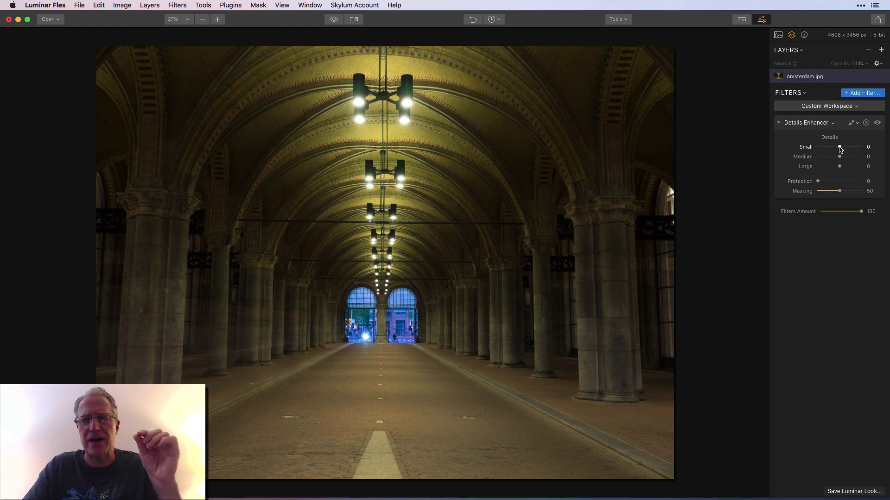
{"action": "left_click_drag", "start_coordinate": [840, 149], "coordinate": [781, 148]}
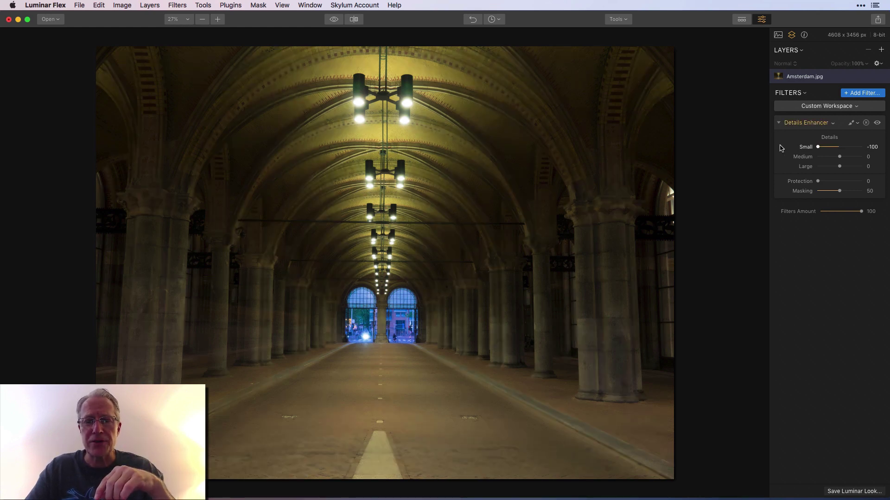
{"action": "double_click", "coordinate": [807, 148]}
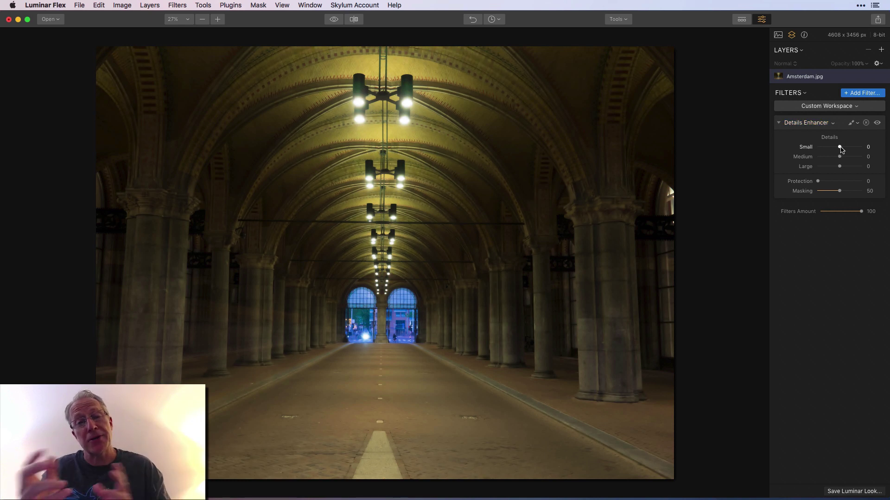
{"action": "left_click_drag", "start_coordinate": [840, 149], "coordinate": [886, 145]}
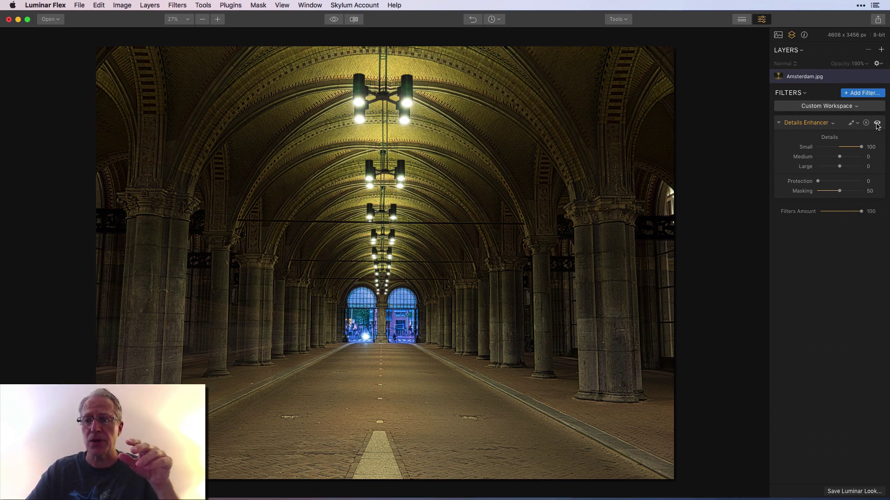
{"action": "left_click", "coordinate": [877, 123]}
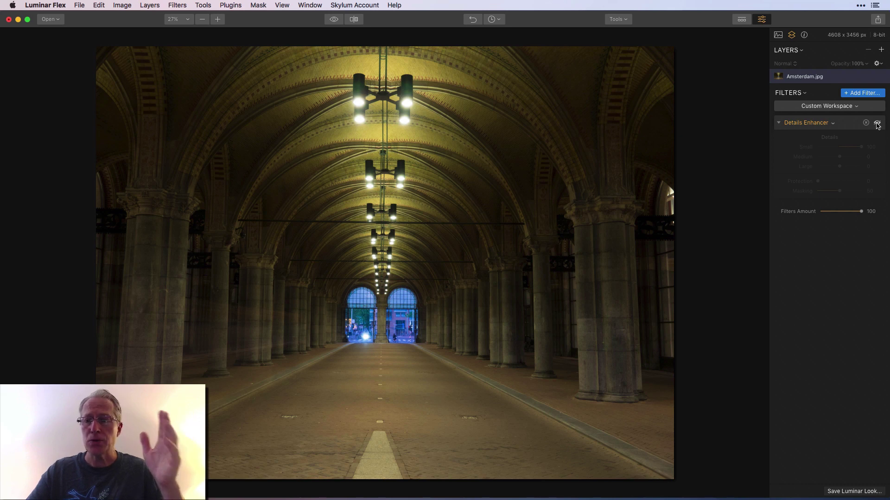
{"action": "left_click", "coordinate": [877, 123]}
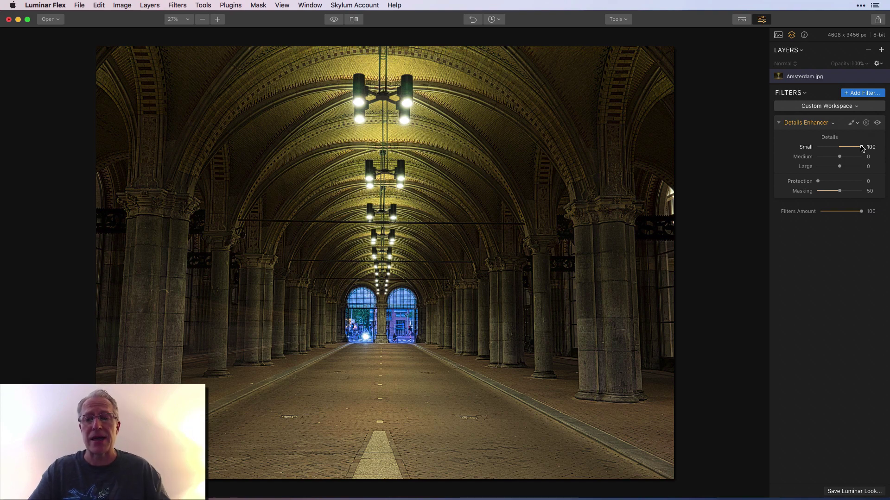
{"action": "double_click", "coordinate": [806, 149]}
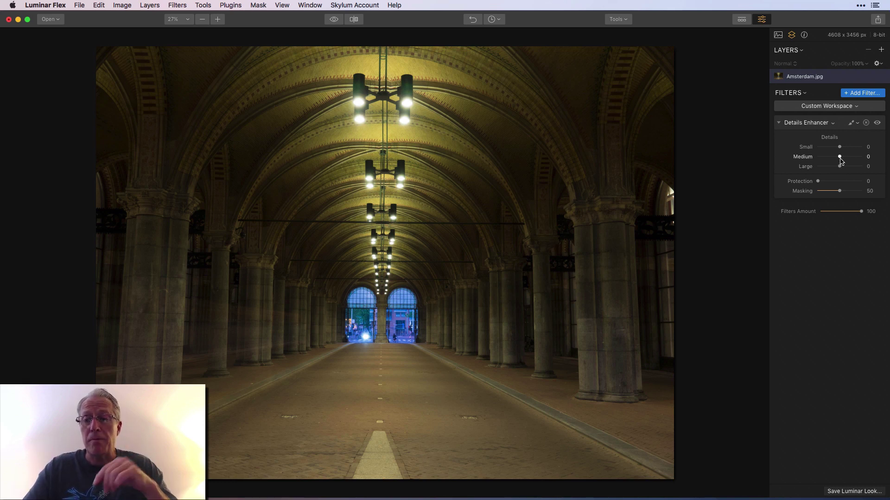
Test Medium at -100 and 100 and Large at 100, reset both to 0, and set Small detail to 100
{"action": "left_click_drag", "start_coordinate": [840, 158], "coordinate": [868, 155]}
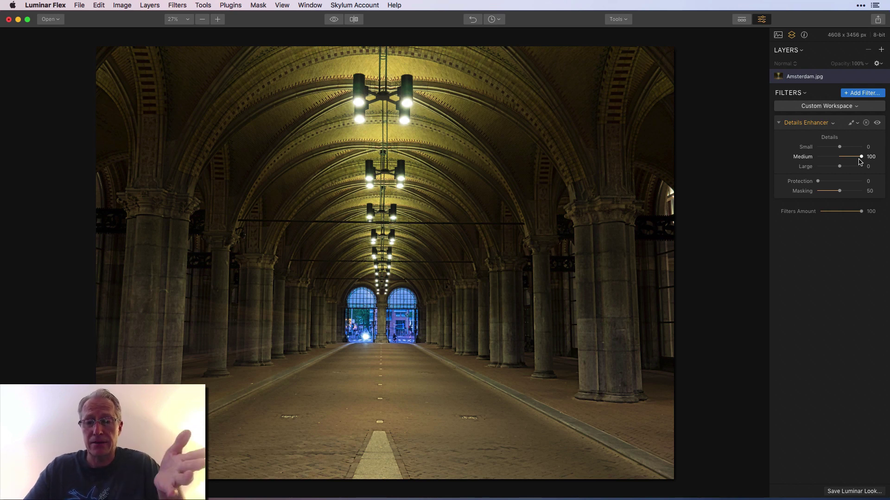
{"action": "double_click", "coordinate": [812, 159]}
{"action": "left_click_drag", "start_coordinate": [839, 167], "coordinate": [863, 167]}
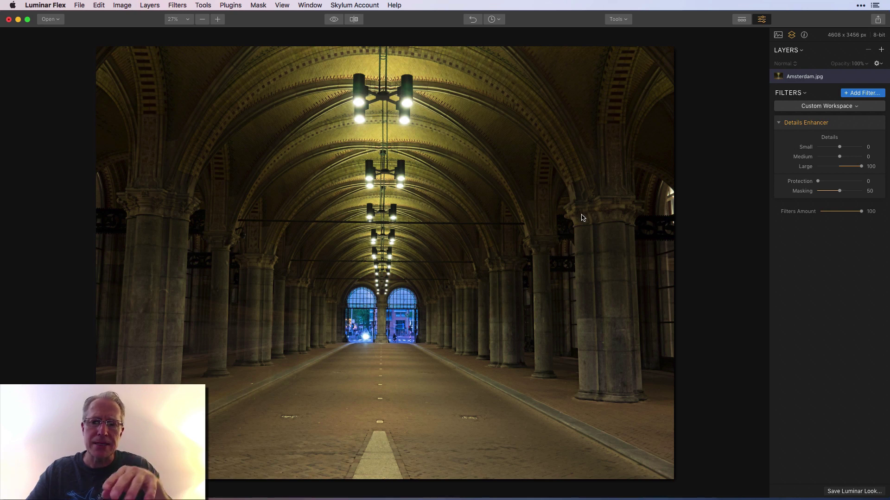
{"action": "double_click", "coordinate": [808, 167]}
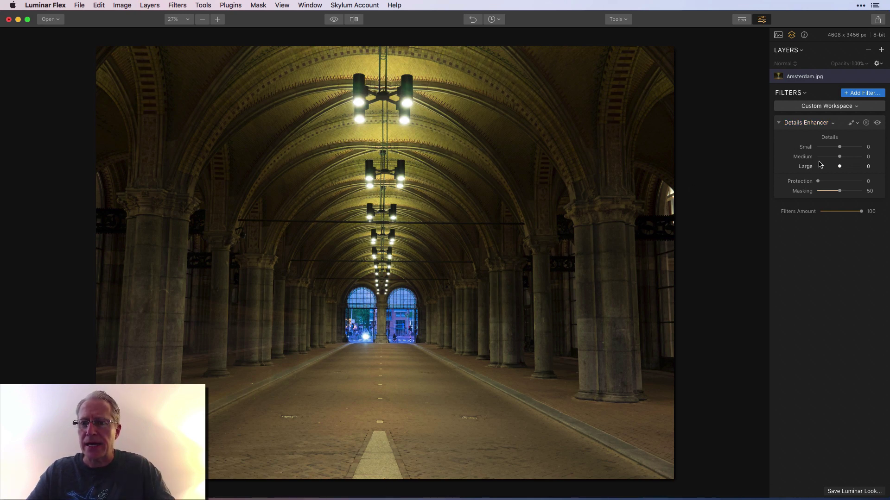
{"action": "left_click_drag", "start_coordinate": [839, 156], "coordinate": [886, 158]}
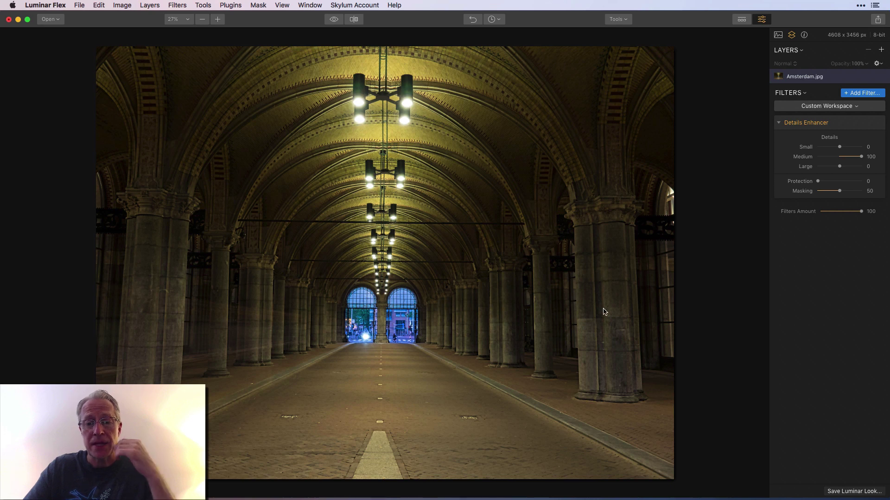
{"action": "double_click", "coordinate": [809, 159]}
{"action": "left_click_drag", "start_coordinate": [839, 147], "coordinate": [879, 144]}
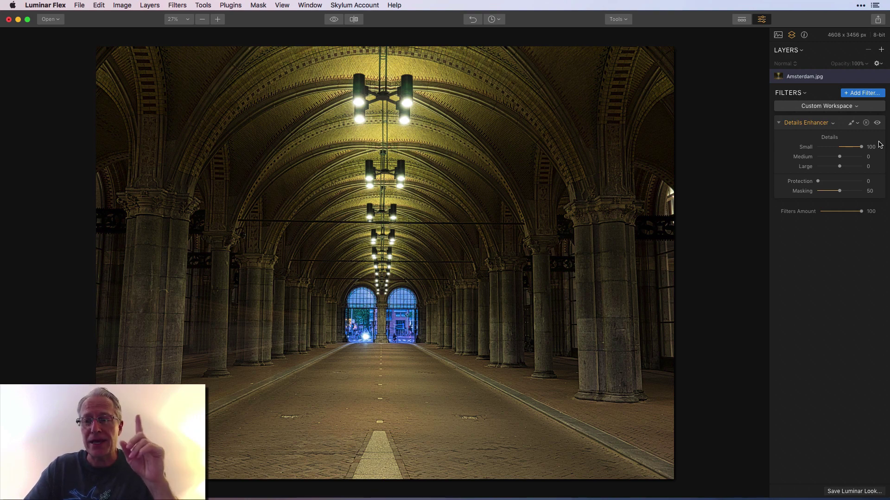
Apply a vertical gradient mask to the Details Enhancer across the arcade's middle
{"action": "left_click", "coordinate": [852, 123]}
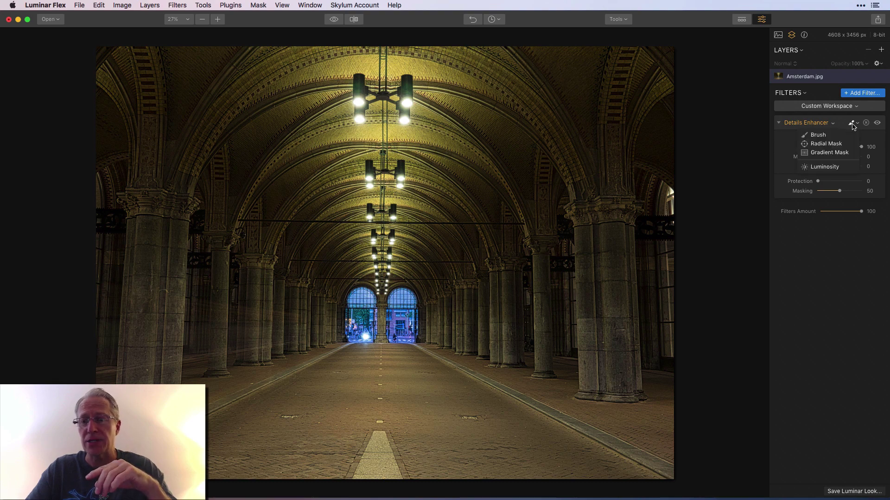
{"action": "left_click", "coordinate": [836, 154]}
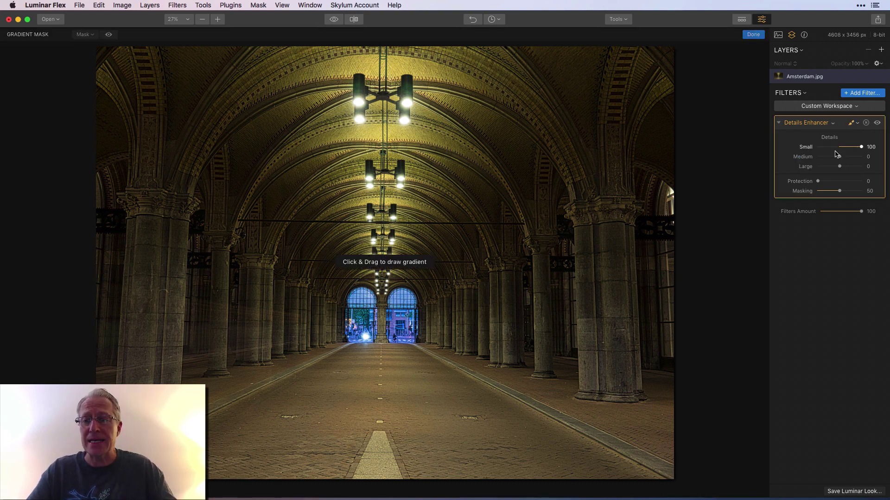
{"action": "left_click_drag", "start_coordinate": [390, 242], "coordinate": [390, 305]}
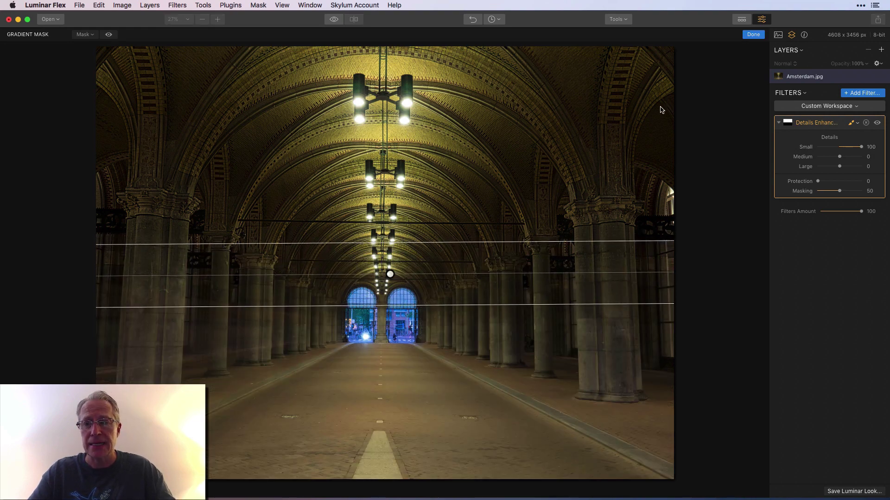
{"action": "left_click", "coordinate": [753, 34]}
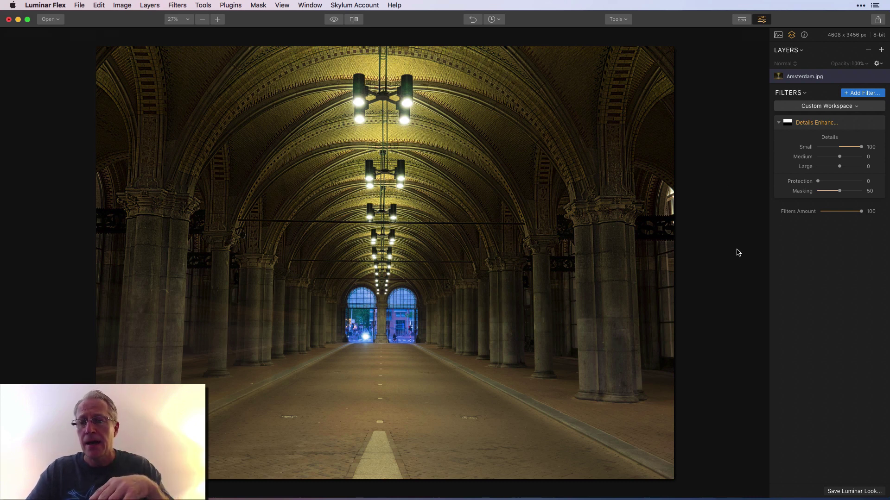
Bring up the Filters Catalog listing Essential, Issue Fixers and Creative filters
{"action": "mouse_move", "coordinate": [840, 157]}
{"action": "left_mouse_down"}
{"action": "mouse_move", "coordinate": [848, 155]}
{"action": "mouse_move", "coordinate": [841, 158]}
{"action": "left_mouse_up"}
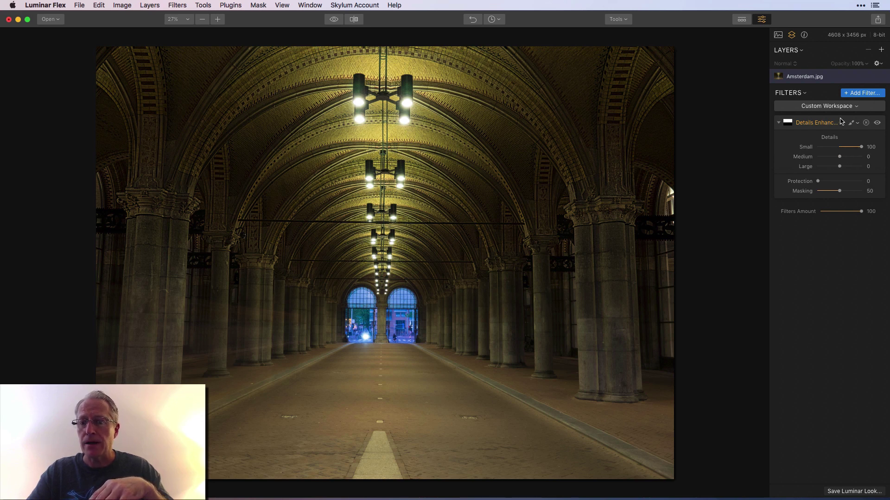
{"action": "left_click", "coordinate": [861, 94]}
{"action": "mouse_move", "coordinate": [729, 243]}
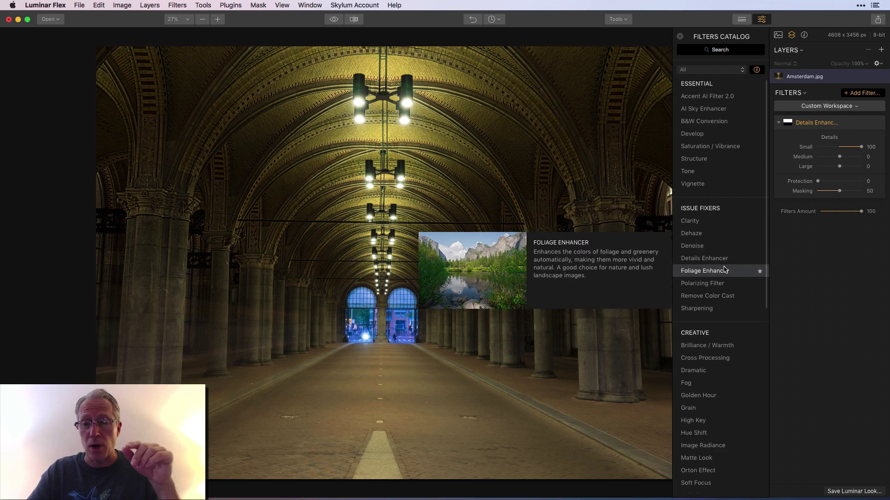
Add a second Details Enhancer with Medium detail at 100
{"action": "left_click", "coordinate": [730, 258]}
{"action": "left_click", "coordinate": [681, 38]}
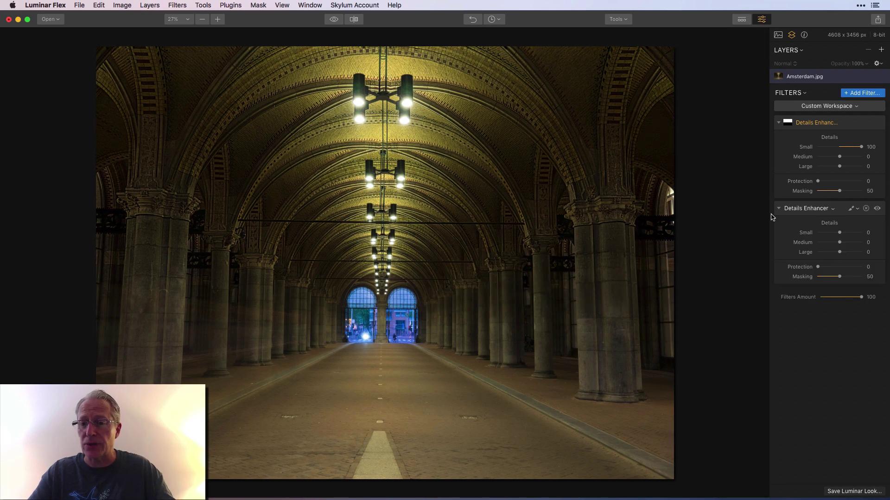
{"action": "left_click_drag", "start_coordinate": [839, 243], "coordinate": [880, 233]}
Mask the second filter with a gradient shifted up the arcade, then show a before/after split view
{"action": "left_click", "coordinate": [851, 208]}
{"action": "left_click", "coordinate": [830, 239]}
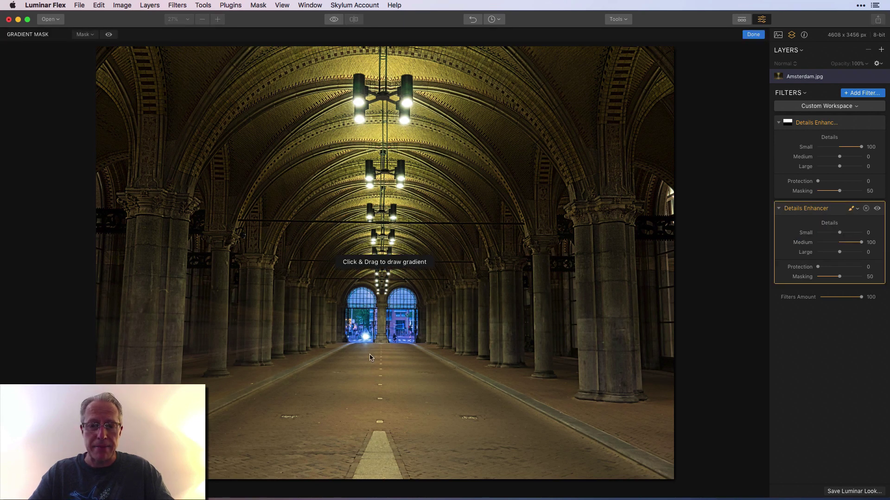
{"action": "left_click_drag", "start_coordinate": [388, 339], "coordinate": [388, 306]}
{"action": "left_click_drag", "start_coordinate": [385, 273], "coordinate": [386, 256]}
{"action": "left_click_drag", "start_coordinate": [387, 298], "coordinate": [386, 270]}
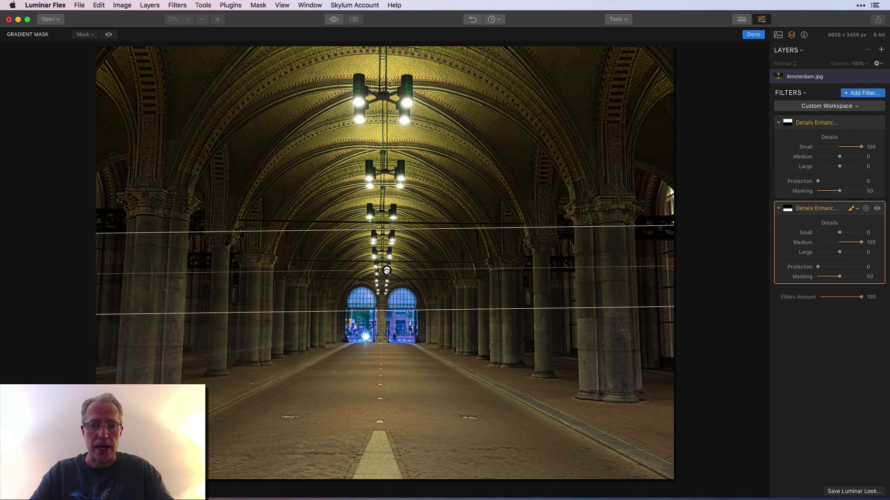
{"action": "left_click", "coordinate": [753, 35]}
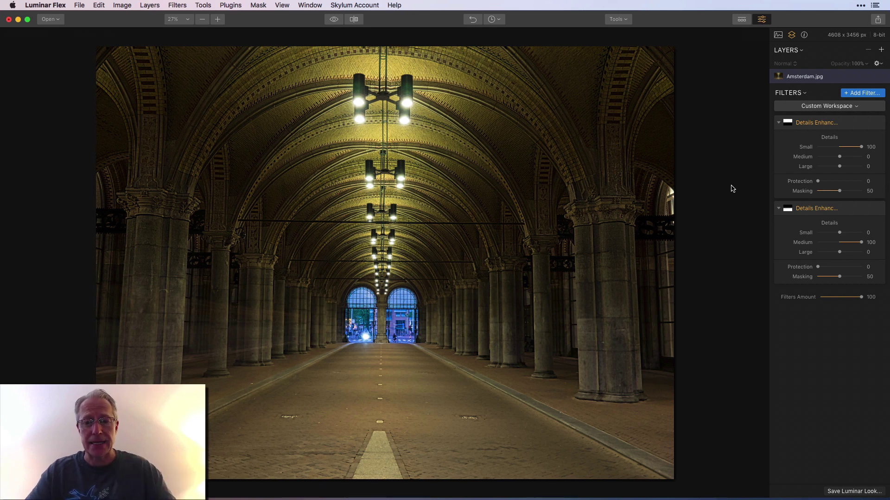
{"action": "left_click", "coordinate": [355, 20]}
{"action": "left_click_drag", "start_coordinate": [383, 133], "coordinate": [263, 143]}
Turn off the split comparison and preview the original photo before returning to the filtered version
{"action": "left_click", "coordinate": [355, 20]}
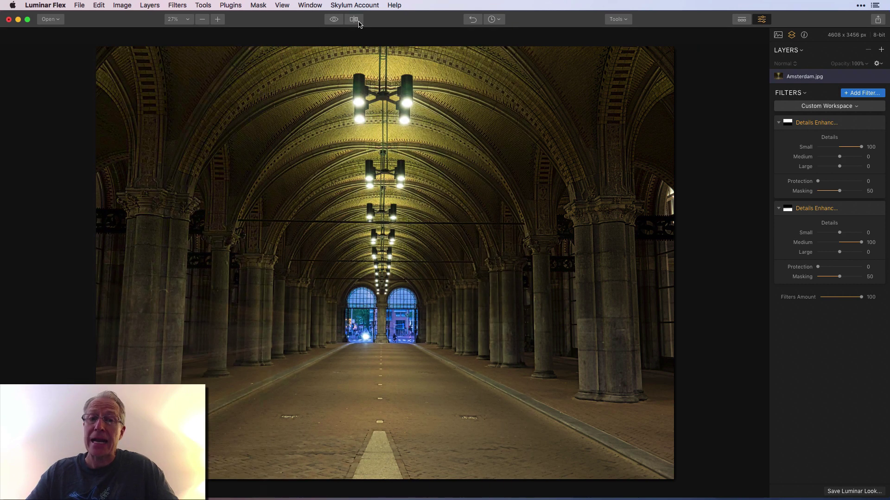
{"action": "left_click", "coordinate": [334, 20]}
{"action": "left_click", "coordinate": [334, 21]}
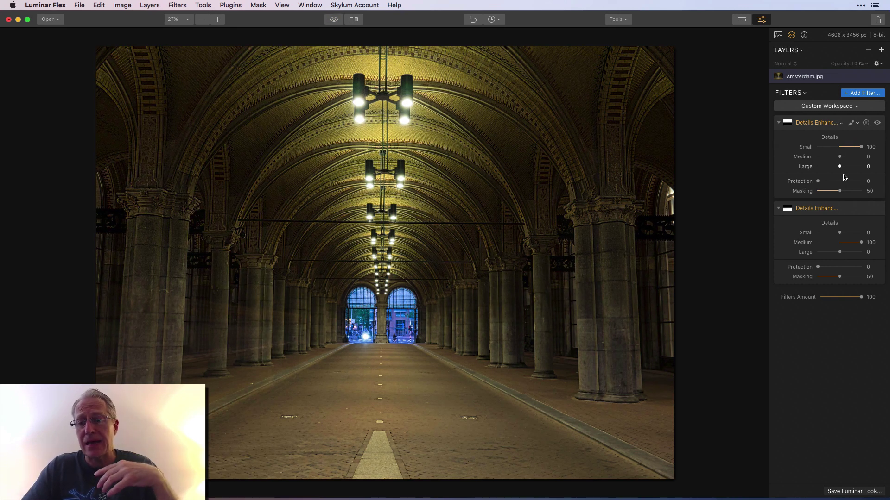
Delete the second Details Enhancer and reset the first one to its defaults
{"action": "left_click", "coordinate": [866, 208]}
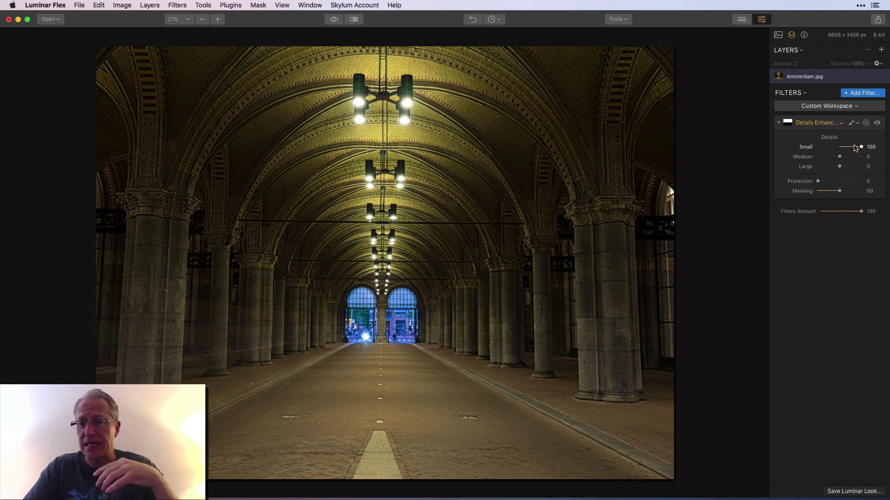
{"action": "left_click", "coordinate": [815, 123]}
{"action": "left_click", "coordinate": [804, 138]}
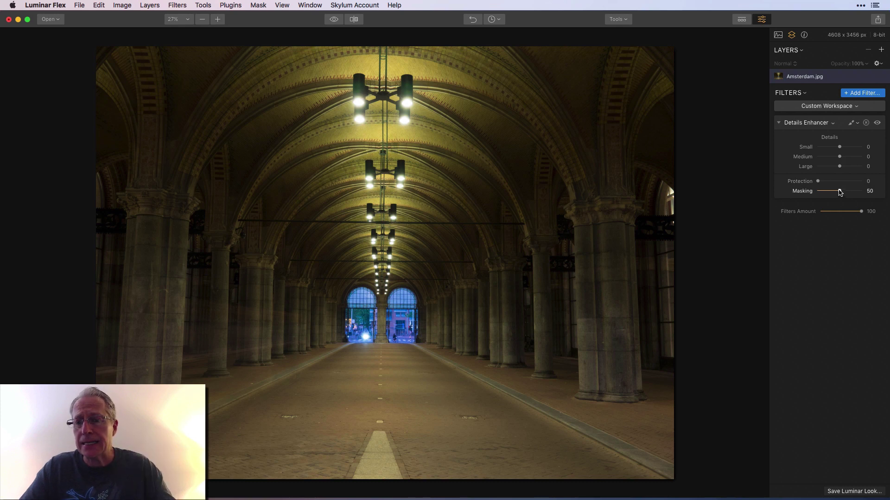
Set Large detail to 100, then try Masking at 0 and 32 before pushing it to 100
{"action": "left_click_drag", "start_coordinate": [839, 167], "coordinate": [885, 146]}
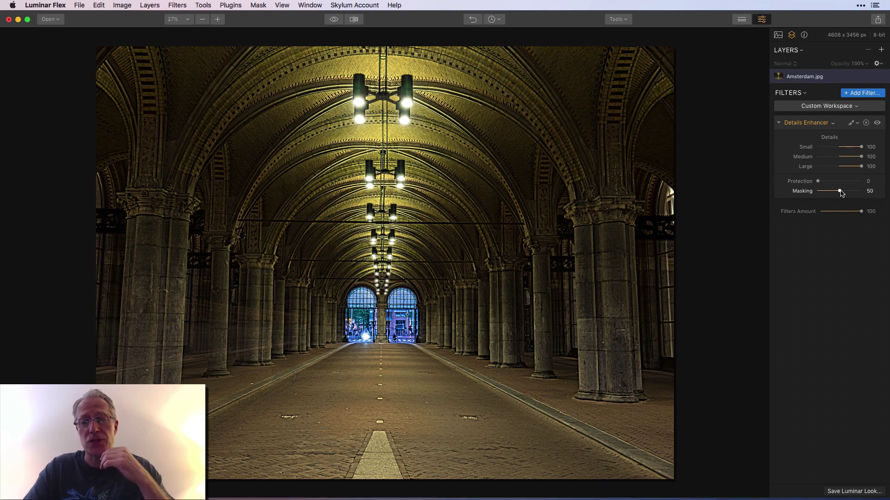
{"action": "left_click_drag", "start_coordinate": [840, 191], "coordinate": [784, 197]}
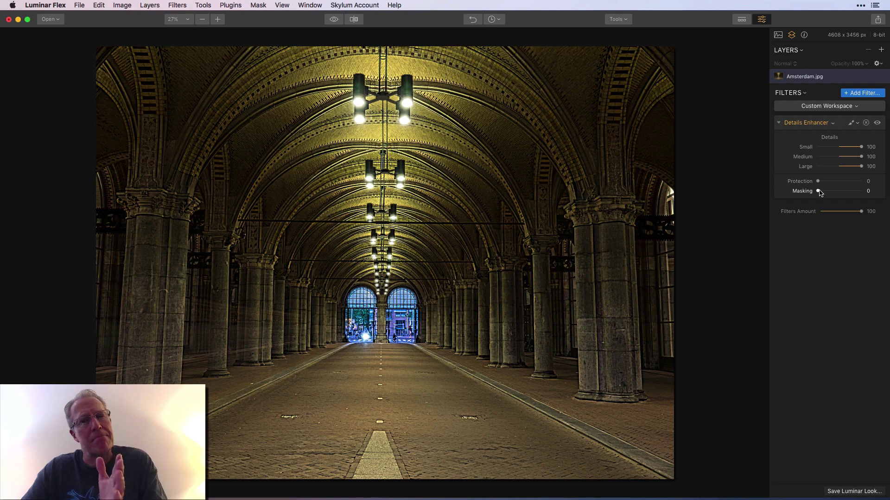
{"action": "left_click_drag", "start_coordinate": [819, 192], "coordinate": [838, 189]}
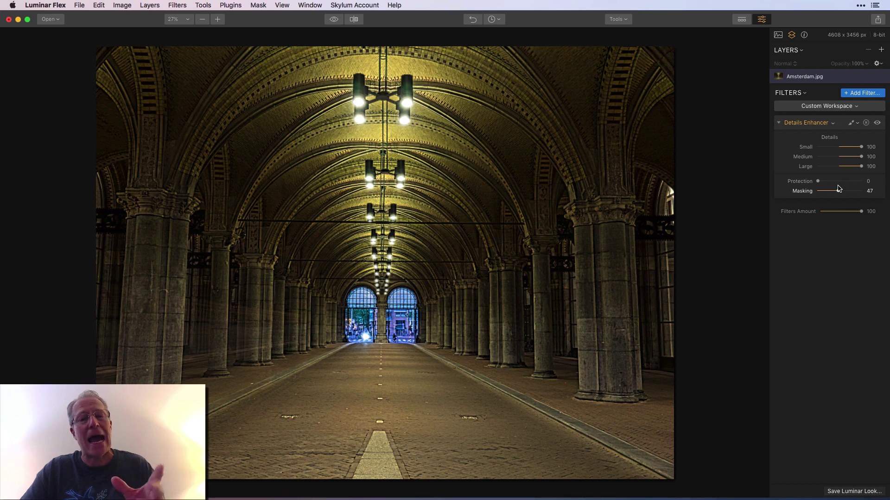
{"action": "left_click_drag", "start_coordinate": [838, 189], "coordinate": [842, 188]}
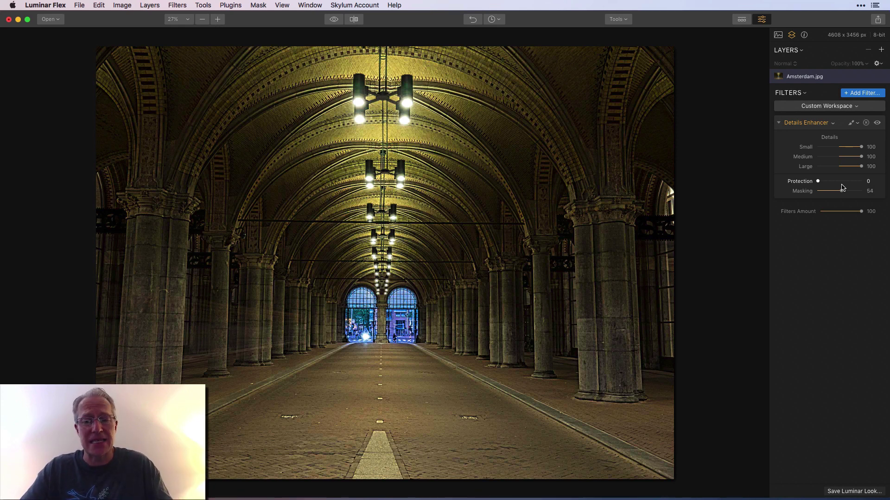
{"action": "left_click_drag", "start_coordinate": [841, 191], "coordinate": [868, 192]}
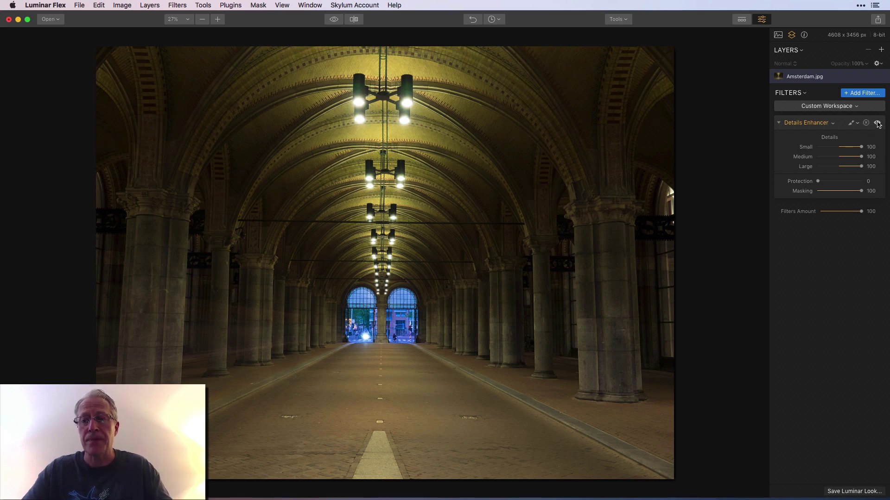
Compare the arcade with the Details Enhancer off and on, then lower Masking to about 48
{"action": "left_click", "coordinate": [877, 123]}
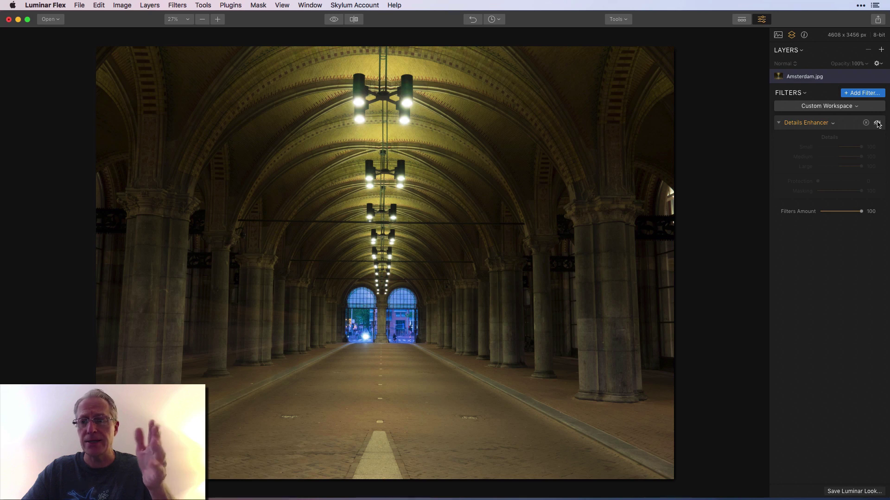
{"action": "left_click", "coordinate": [878, 124]}
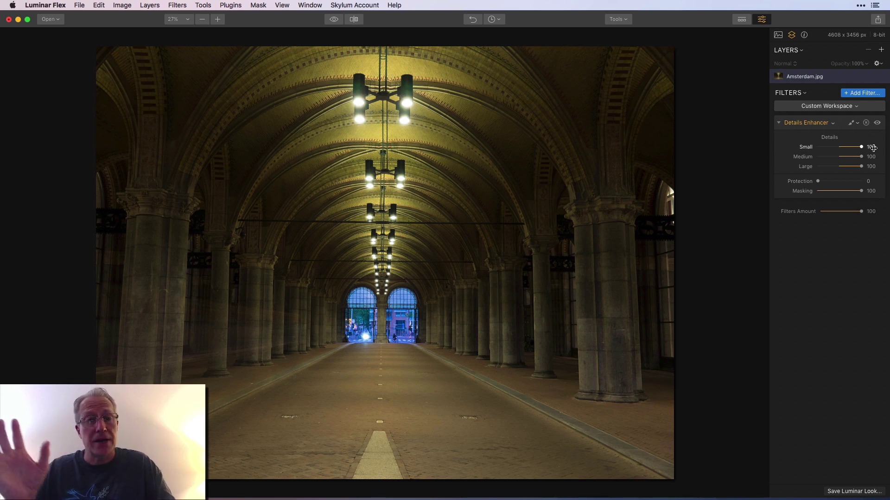
{"action": "mouse_move", "coordinate": [861, 193]}
{"action": "left_mouse_down"}
{"action": "mouse_move", "coordinate": [836, 194]}
{"action": "mouse_move", "coordinate": [848, 195]}
{"action": "left_mouse_up"}
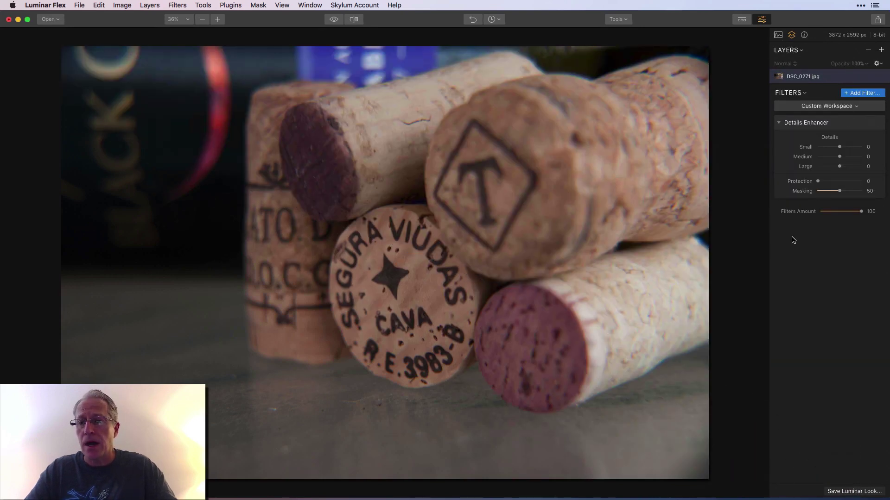
Raise Small and Medium detail and brush the effect onto the stained cork ends and CAVA cork
{"action": "mouse_move", "coordinate": [840, 147]}
{"action": "left_mouse_down"}
{"action": "mouse_move", "coordinate": [858, 148]}
{"action": "mouse_move", "coordinate": [850, 157]}
{"action": "left_mouse_up"}
{"action": "left_click", "coordinate": [852, 124]}
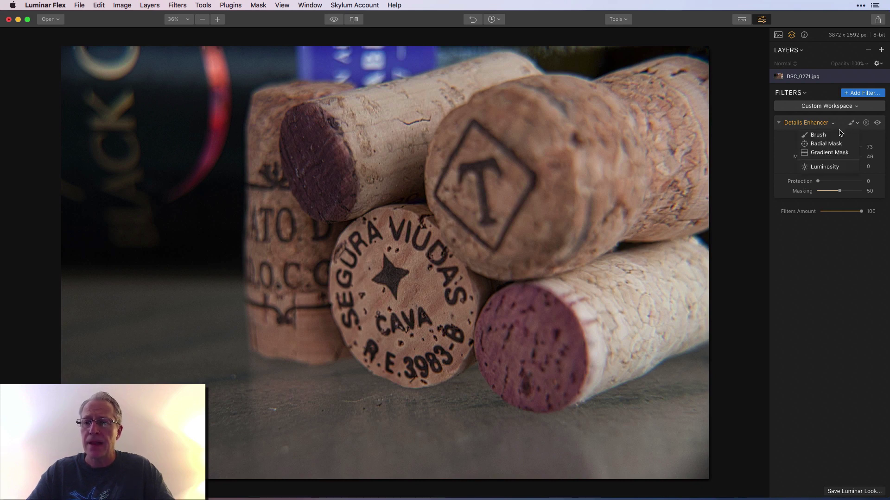
{"action": "left_click", "coordinate": [818, 134]}
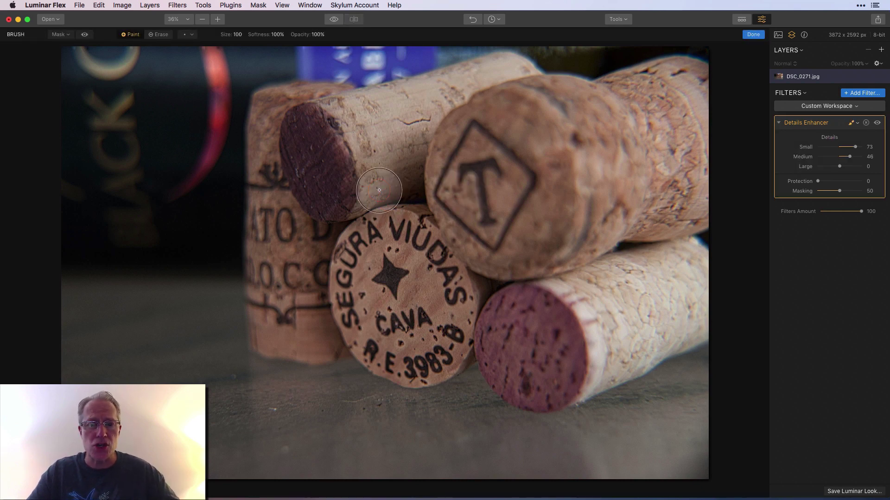
{"action": "mouse_move", "coordinate": [337, 166]}
{"action": "left_mouse_down"}
{"action": "mouse_move", "coordinate": [261, 111]}
{"action": "mouse_move", "coordinate": [337, 160]}
{"action": "mouse_move", "coordinate": [378, 233]}
{"action": "left_mouse_up"}
{"action": "mouse_move", "coordinate": [490, 327]}
{"action": "left_mouse_down"}
{"action": "mouse_move", "coordinate": [443, 292]}
{"action": "mouse_move", "coordinate": [445, 359]}
{"action": "mouse_move", "coordinate": [517, 329]}
{"action": "mouse_move", "coordinate": [552, 341]}
{"action": "mouse_move", "coordinate": [412, 312]}
{"action": "mouse_move", "coordinate": [407, 348]}
{"action": "mouse_move", "coordinate": [368, 331]}
{"action": "mouse_move", "coordinate": [351, 286]}
{"action": "mouse_move", "coordinate": [398, 248]}
{"action": "mouse_move", "coordinate": [371, 281]}
{"action": "mouse_move", "coordinate": [335, 225]}
{"action": "mouse_move", "coordinate": [329, 264]}
{"action": "mouse_move", "coordinate": [309, 247]}
{"action": "mouse_move", "coordinate": [307, 299]}
{"action": "mouse_move", "coordinate": [311, 170]}
{"action": "mouse_move", "coordinate": [369, 171]}
{"action": "mouse_move", "coordinate": [508, 140]}
{"action": "mouse_move", "coordinate": [461, 221]}
{"action": "mouse_move", "coordinate": [483, 216]}
{"action": "mouse_move", "coordinate": [448, 191]}
{"action": "left_mouse_up"}
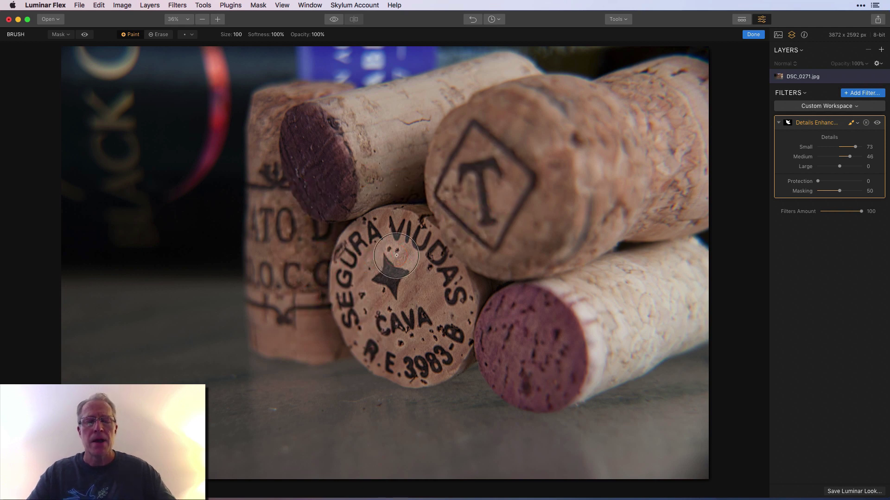
Extend the brushed mask lower along the cork using the red overlay, then compare before and after
{"action": "left_click", "coordinate": [85, 35]}
{"action": "mouse_move", "coordinate": [332, 258]}
{"action": "left_mouse_down"}
{"action": "mouse_move", "coordinate": [350, 278]}
{"action": "mouse_move", "coordinate": [359, 341]}
{"action": "mouse_move", "coordinate": [385, 360]}
{"action": "mouse_move", "coordinate": [434, 373]}
{"action": "mouse_move", "coordinate": [473, 333]}
{"action": "mouse_move", "coordinate": [450, 272]}
{"action": "mouse_move", "coordinate": [576, 356]}
{"action": "mouse_move", "coordinate": [562, 374]}
{"action": "mouse_move", "coordinate": [502, 363]}
{"action": "left_mouse_up"}
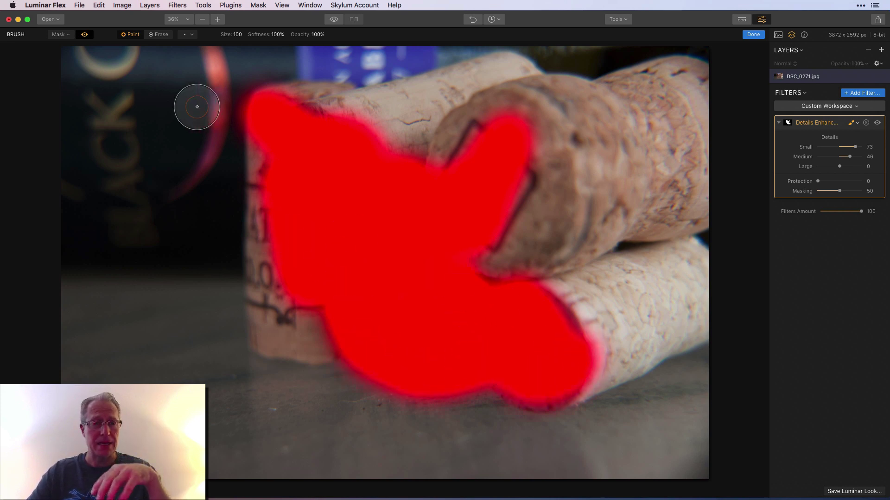
{"action": "left_click", "coordinate": [85, 35]}
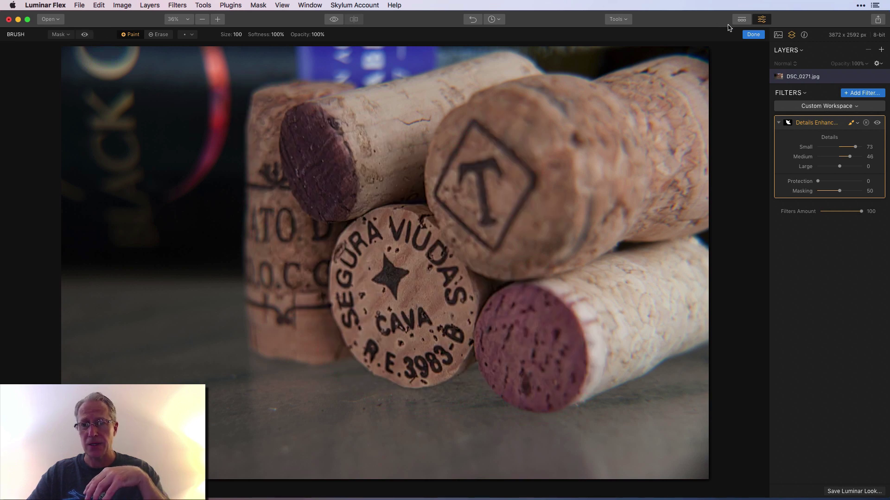
{"action": "left_click", "coordinate": [752, 34]}
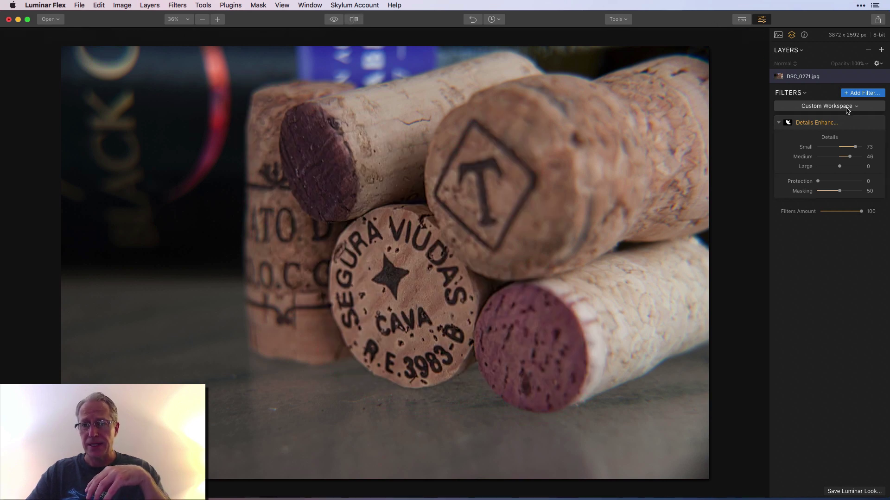
{"action": "left_click", "coordinate": [877, 124]}
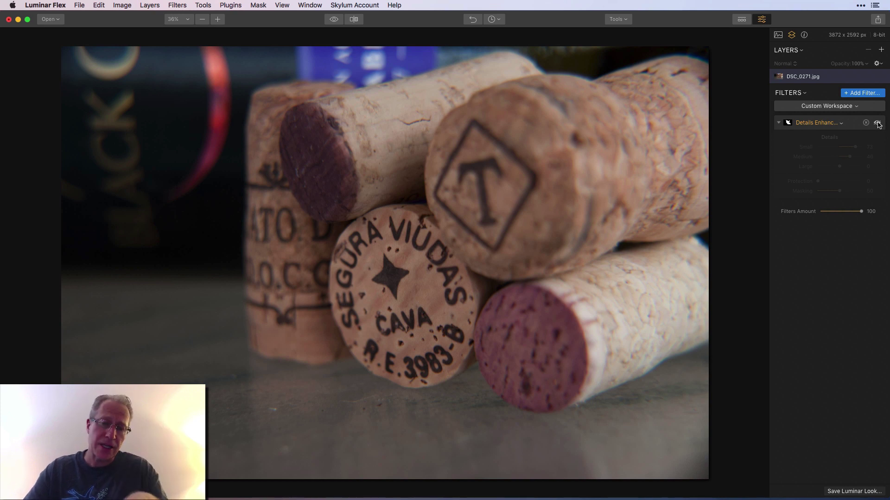
{"action": "left_click", "coordinate": [877, 124]}
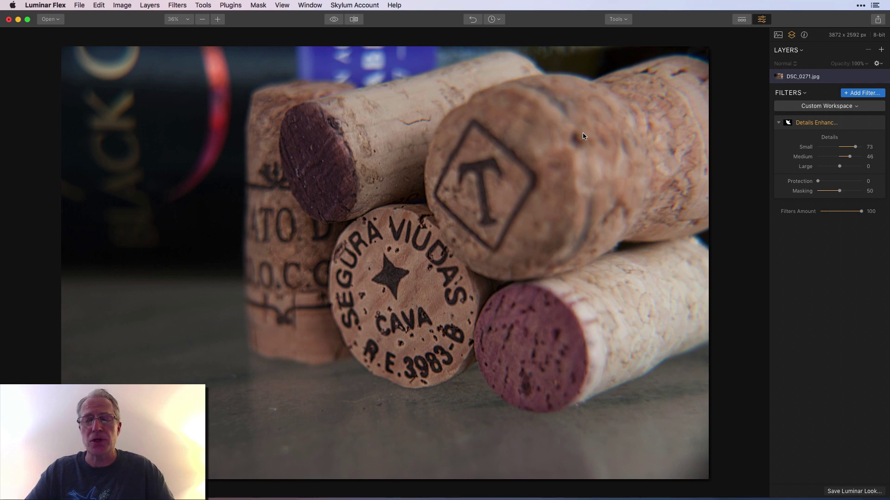
Bring up Lake.jpg, try Small at 100 then reset it, and set Medium detail to 100
{"action": "left_click", "coordinate": [18, 19]}
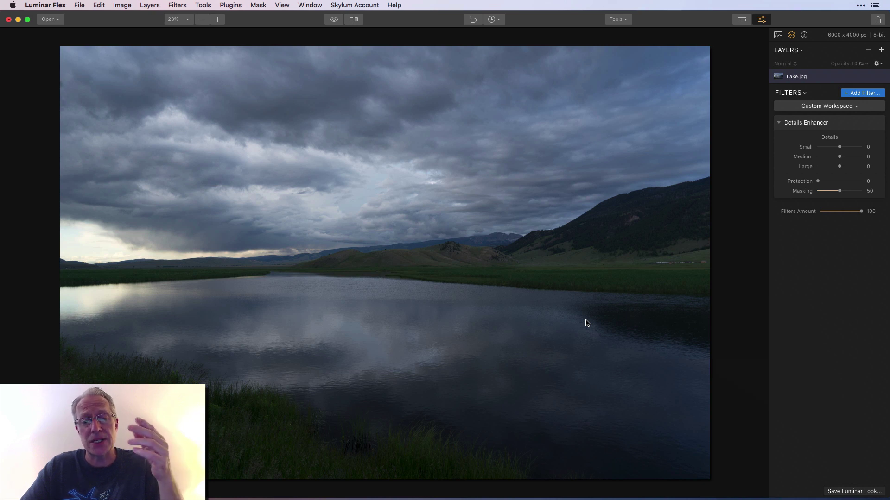
{"action": "left_click_drag", "start_coordinate": [839, 147], "coordinate": [886, 149]}
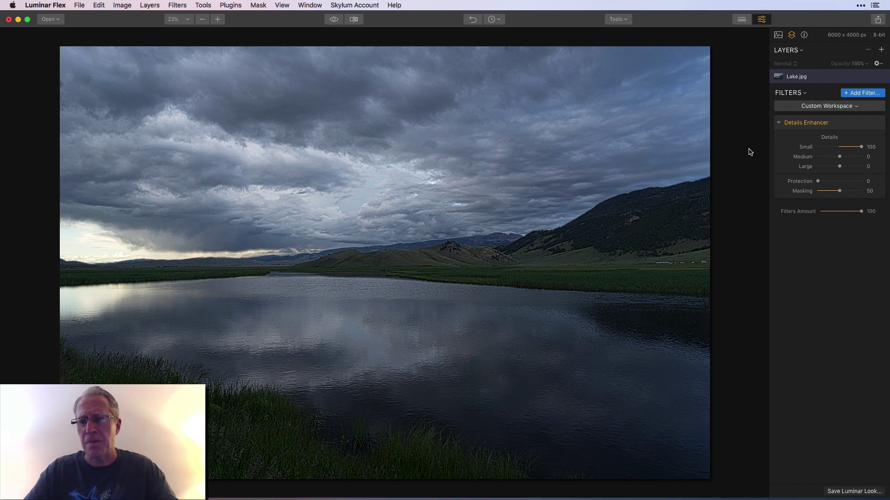
{"action": "double_click", "coordinate": [805, 148]}
{"action": "left_click_drag", "start_coordinate": [839, 156], "coordinate": [864, 156]}
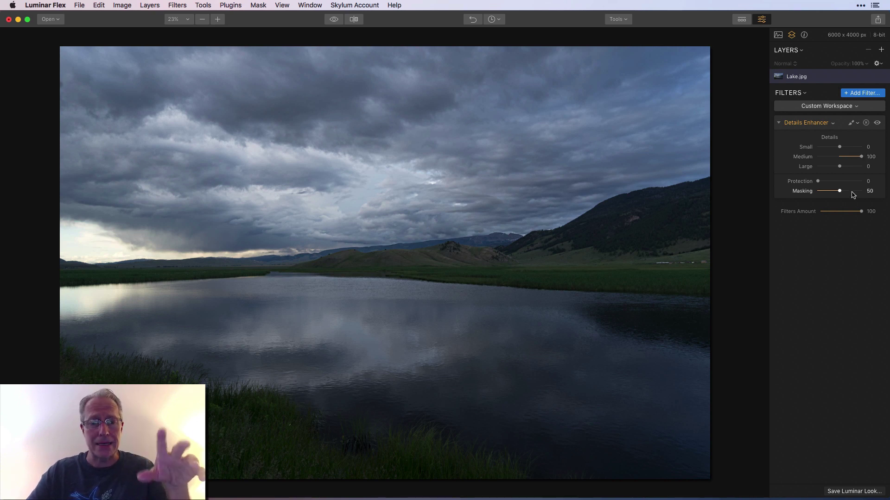
{"action": "left_click", "coordinate": [878, 123]}
{"action": "left_click", "coordinate": [878, 124]}
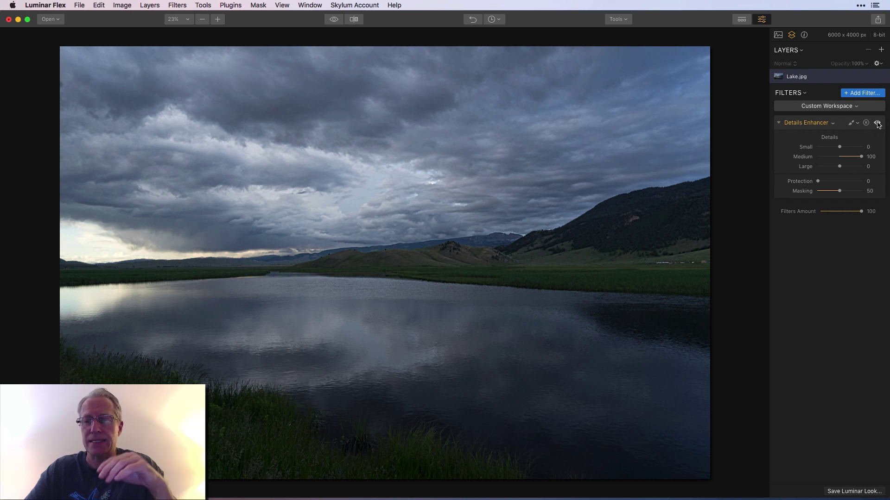
Try Large detail and Medium at 55 on the lake, reset both to 0, and set Small to 100
{"action": "left_click_drag", "start_coordinate": [839, 167], "coordinate": [864, 166]}
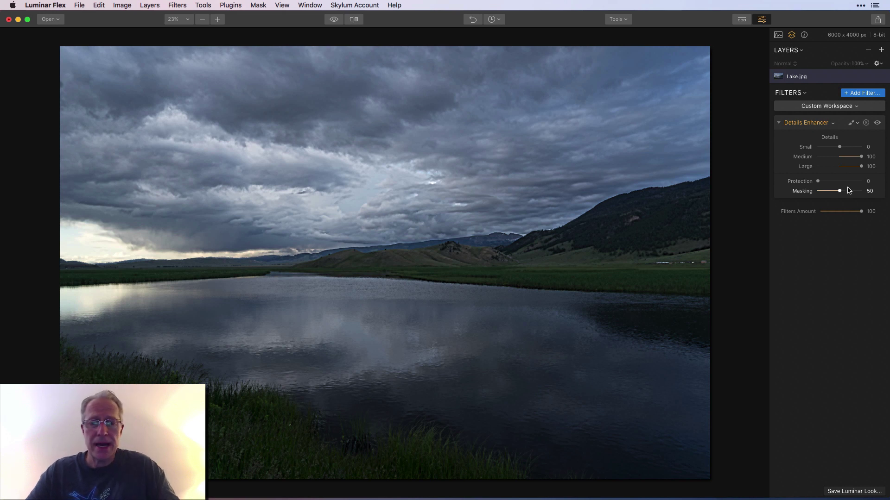
{"action": "double_click", "coordinate": [807, 170]}
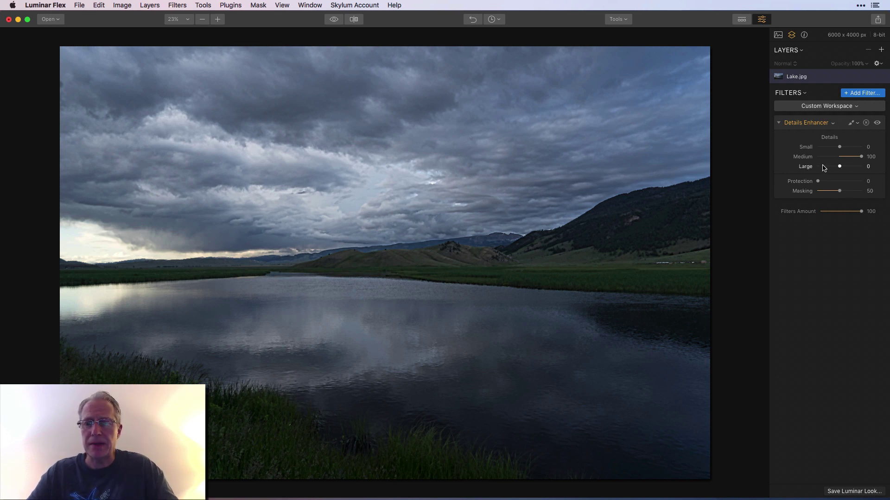
{"action": "left_click_drag", "start_coordinate": [861, 157], "coordinate": [854, 159]}
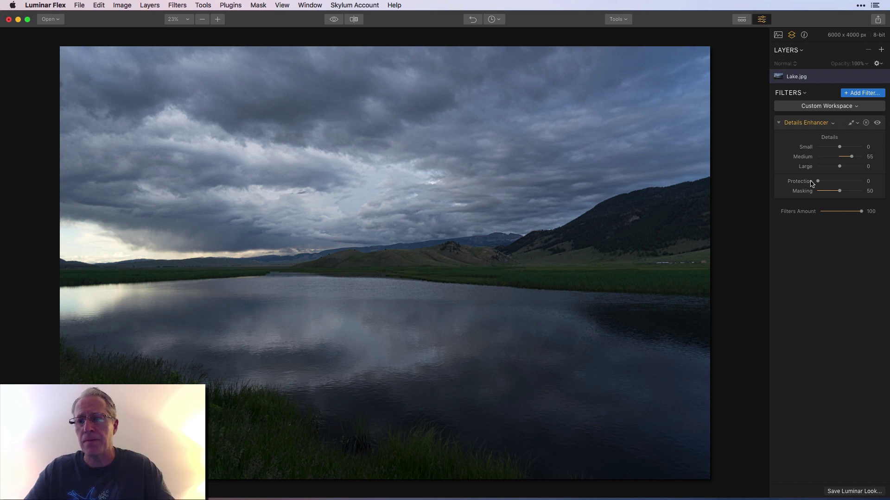
{"action": "double_click", "coordinate": [803, 158]}
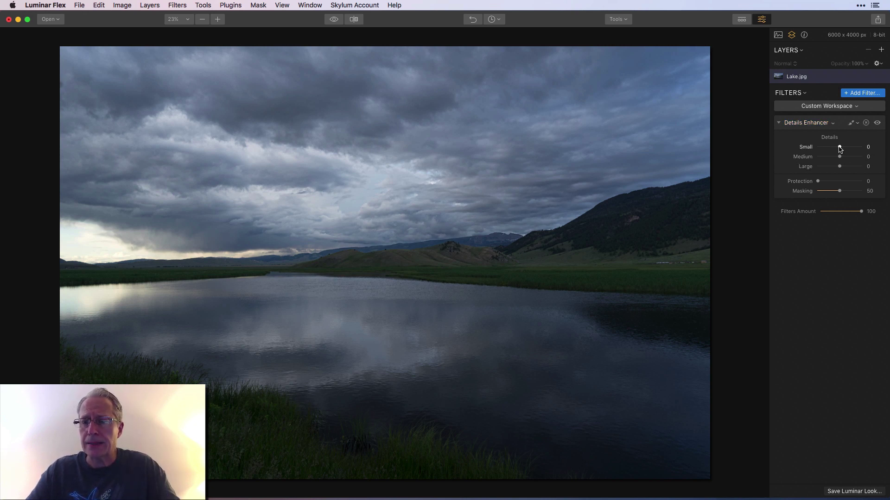
{"action": "left_click_drag", "start_coordinate": [839, 147], "coordinate": [867, 145]}
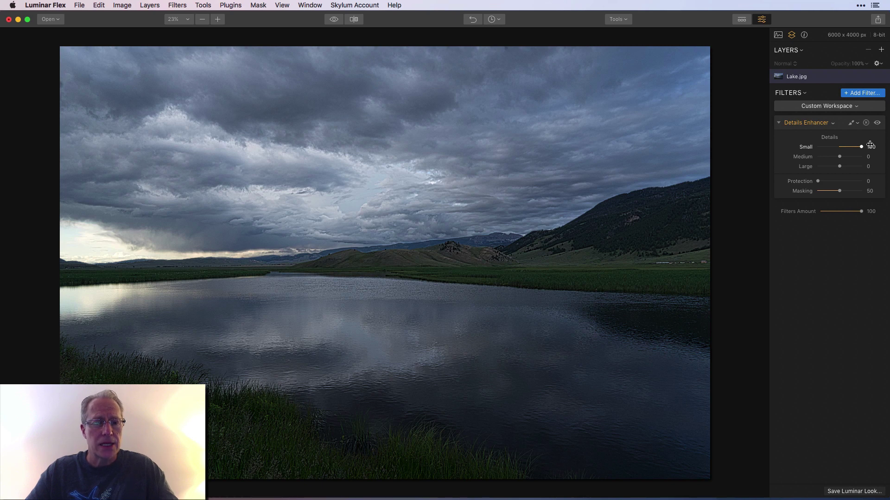
Compare the lake with the effect toggled, try Protection at 20 and 39, reset, then raise it to 67
{"action": "left_click", "coordinate": [877, 123]}
{"action": "left_click", "coordinate": [877, 123]}
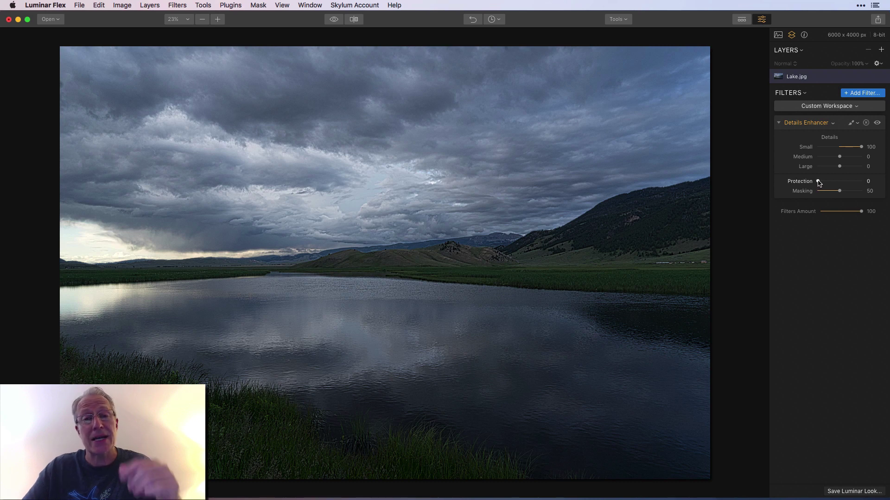
{"action": "mouse_move", "coordinate": [818, 182]}
{"action": "left_mouse_down"}
{"action": "mouse_move", "coordinate": [826, 180]}
{"action": "mouse_move", "coordinate": [817, 181]}
{"action": "left_mouse_up"}
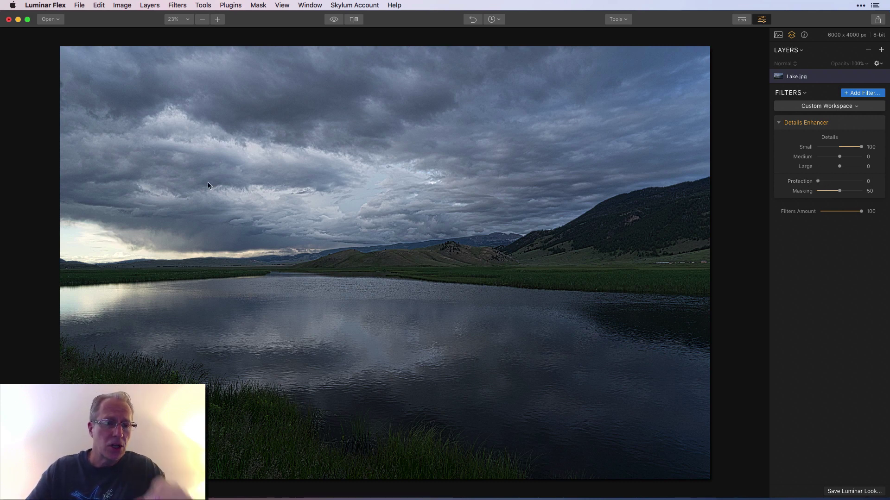
{"action": "left_click_drag", "start_coordinate": [817, 182], "coordinate": [856, 184]}
{"action": "double_click", "coordinate": [856, 181]}
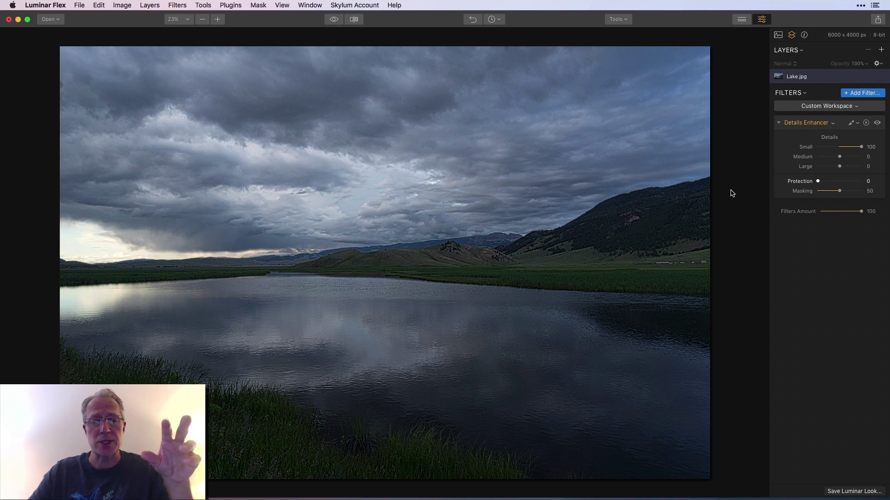
{"action": "left_click_drag", "start_coordinate": [817, 181], "coordinate": [848, 183]}
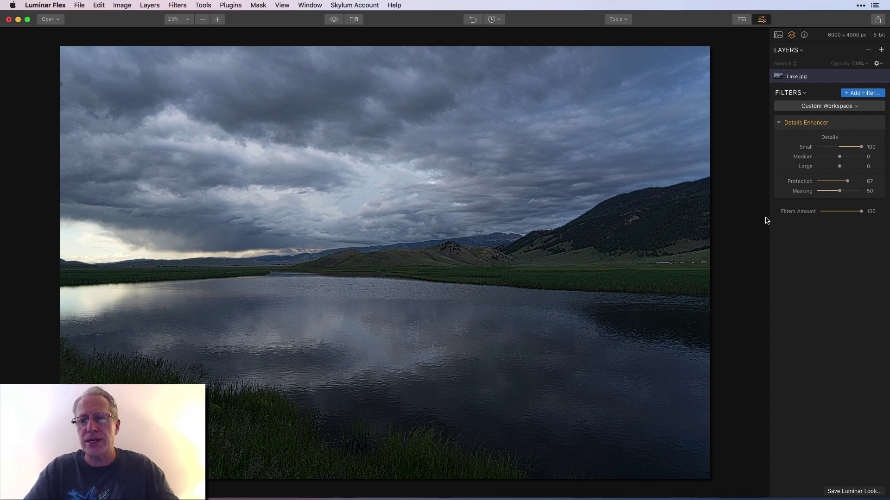
Push the lake photo's Details Enhancer Protection to 100, leaving the mask list unused
{"action": "left_click_drag", "start_coordinate": [848, 182], "coordinate": [867, 179]}
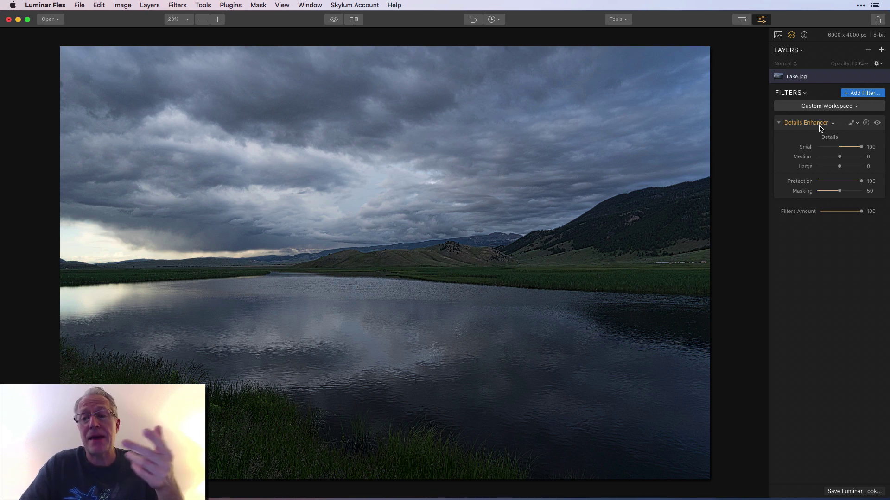
{"action": "left_click", "coordinate": [852, 123]}
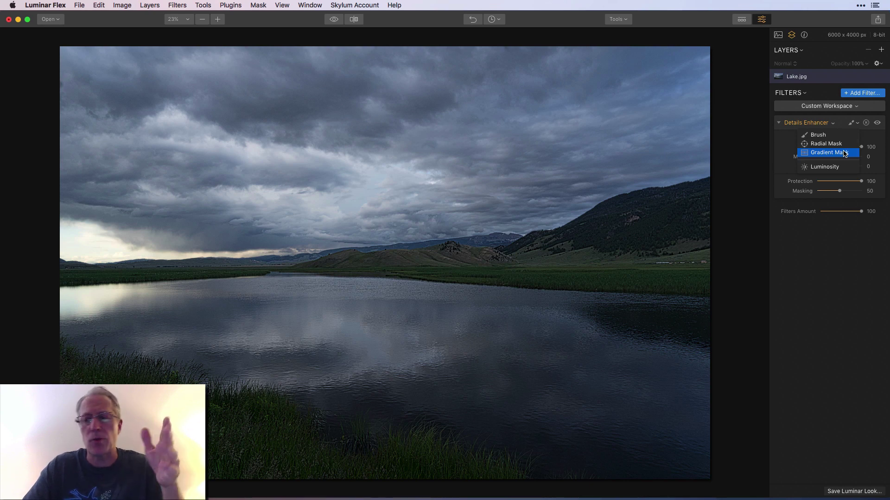
{"action": "left_click", "coordinate": [843, 125]}
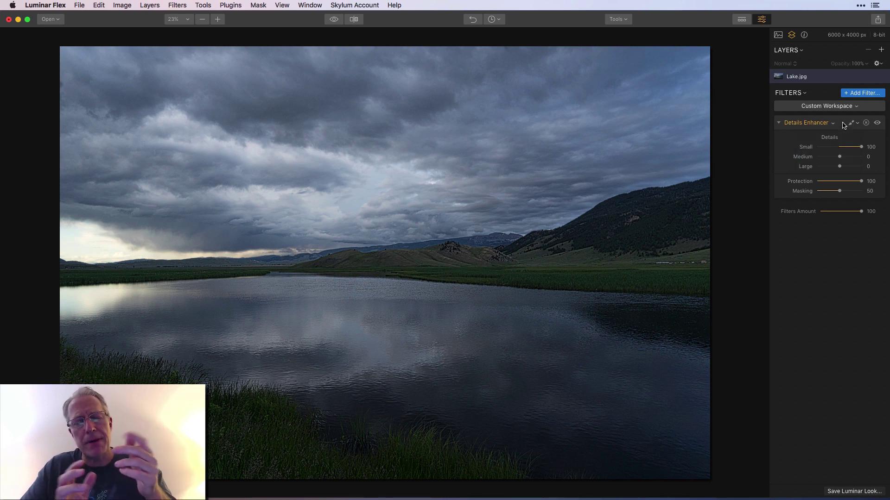